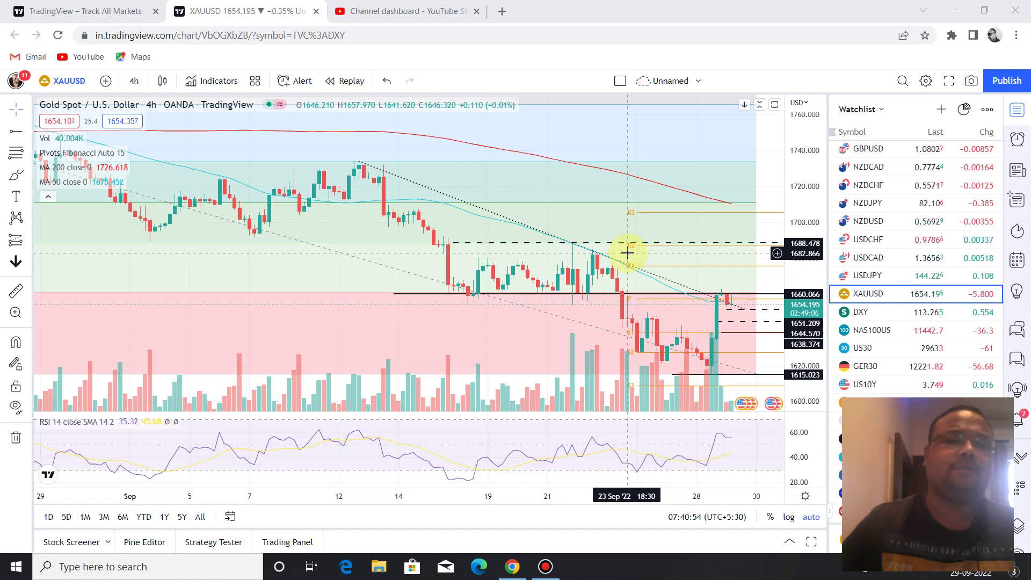
- Zoom the XAUUSD 4h chart in so it spans roughly 7–30 September
scroll(627, 253, up, 3)
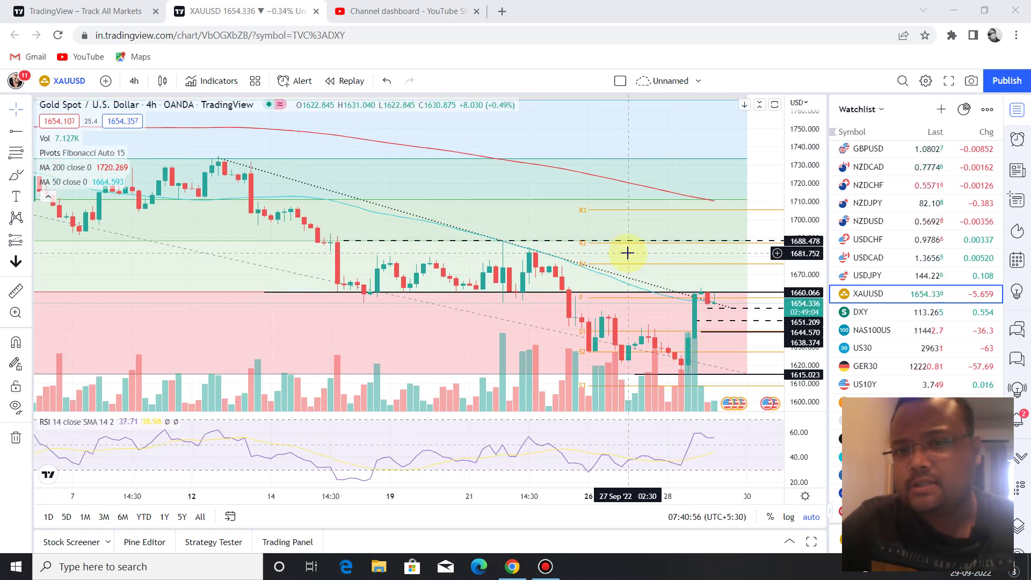
- Toggle the pen, zoom the gold chart out to August and back, then re-enable pen drawing
mouse_move(607, 7)
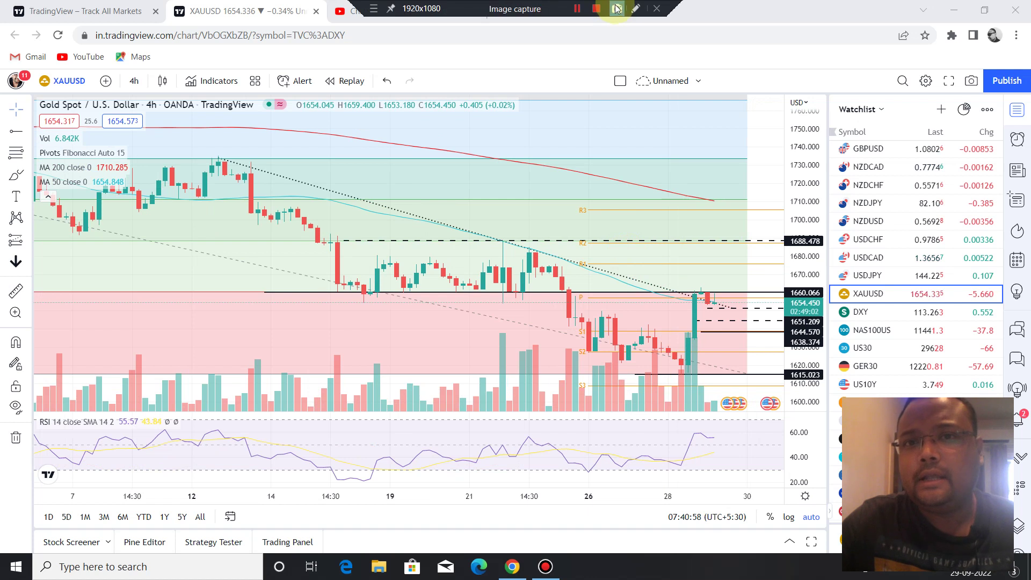
click(617, 8)
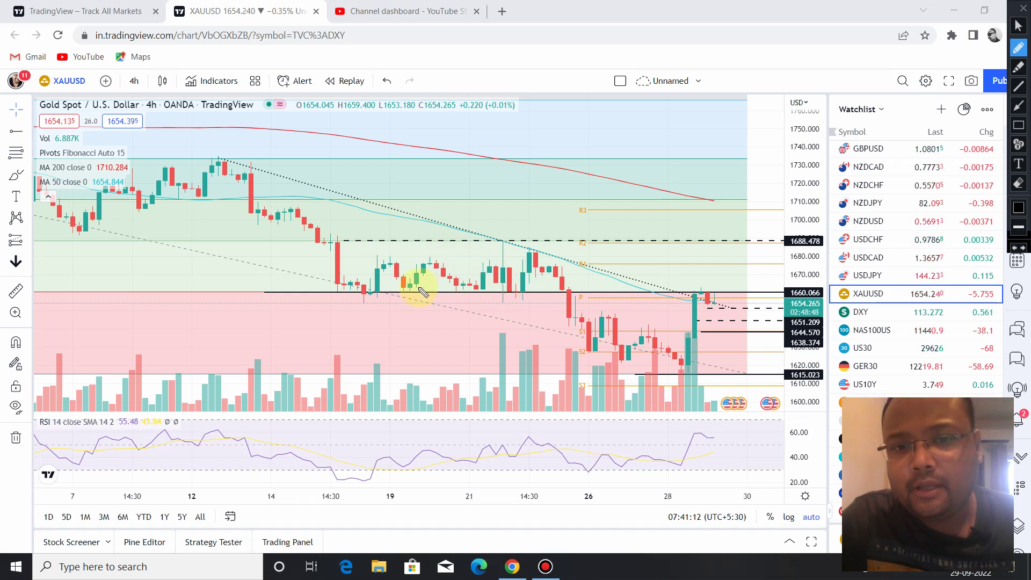
click(1021, 8)
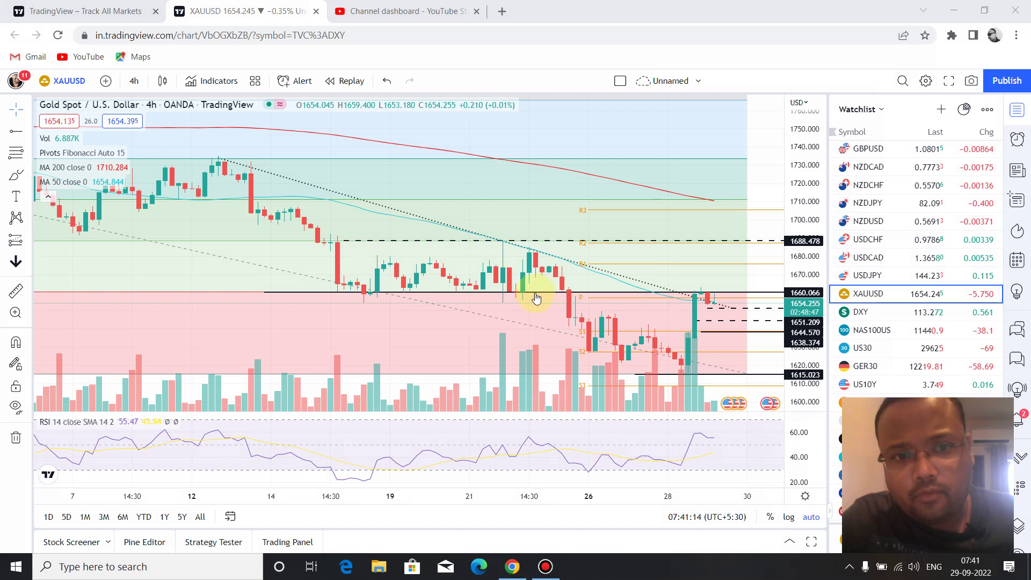
scroll(494, 272, down, 5)
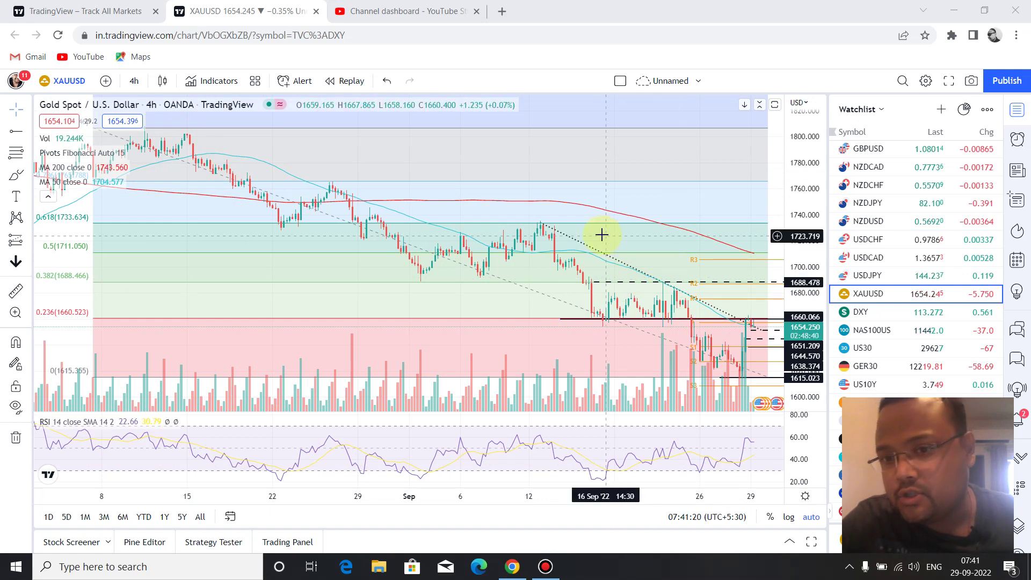
scroll(610, 264, up, 5)
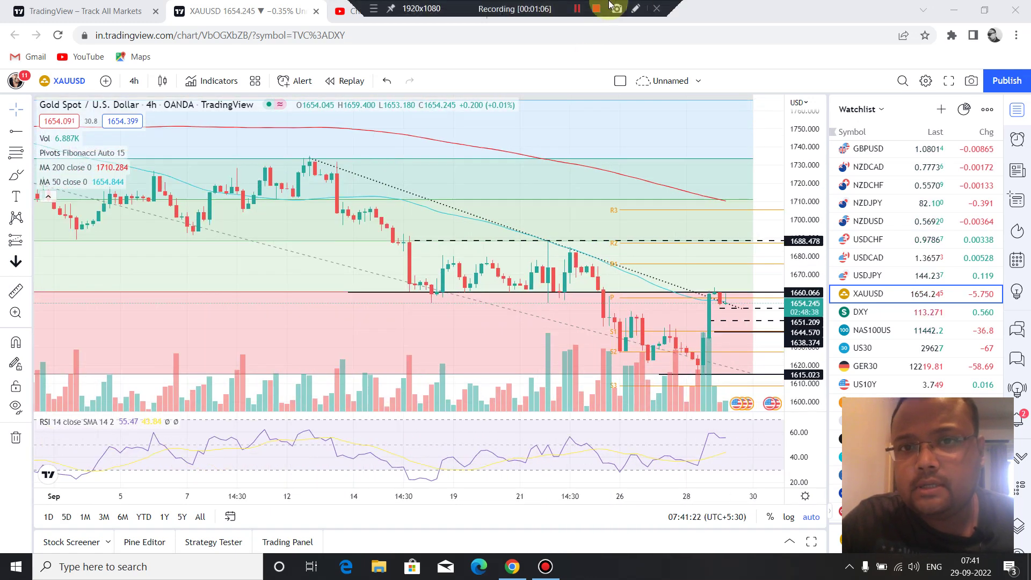
click(639, 8)
- Loop the late- and mid-September gold candles, hook near the MA200, then clear all sketches
mouse_move(669, 286)
mouse_down()
mouse_move(603, 329)
mouse_move(659, 403)
mouse_move(710, 351)
mouse_move(653, 293)
mouse_up()
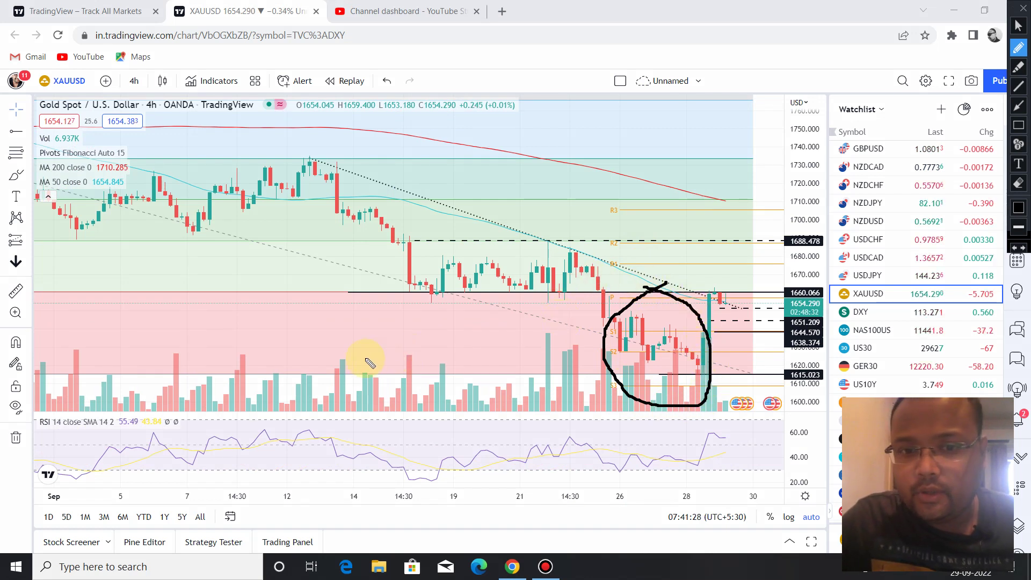
mouse_move(312, 144)
mouse_down()
mouse_move(279, 135)
mouse_move(455, 222)
mouse_move(184, 109)
mouse_up()
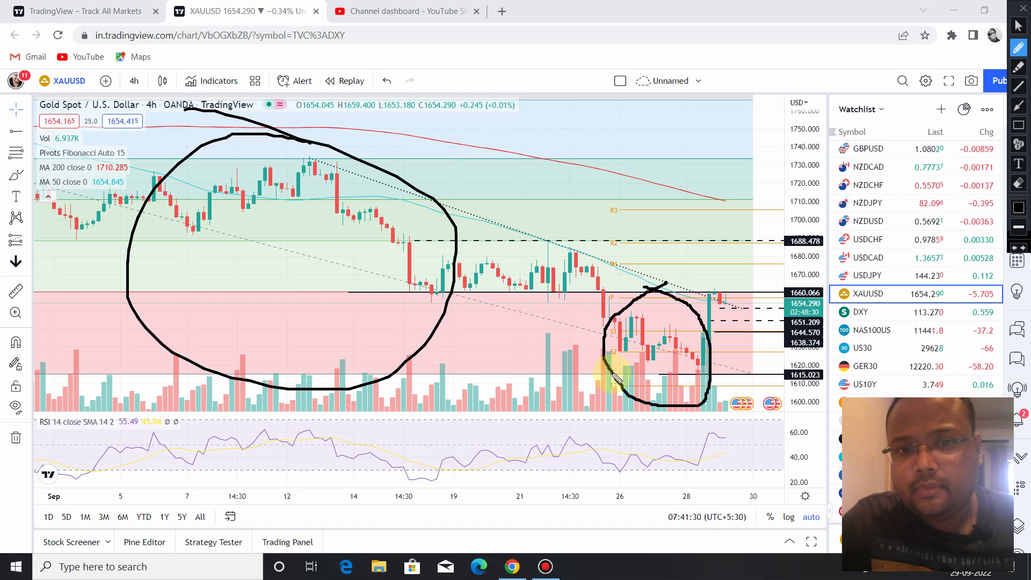
drag(346, 331, 553, 181)
drag(381, 439, 523, 221)
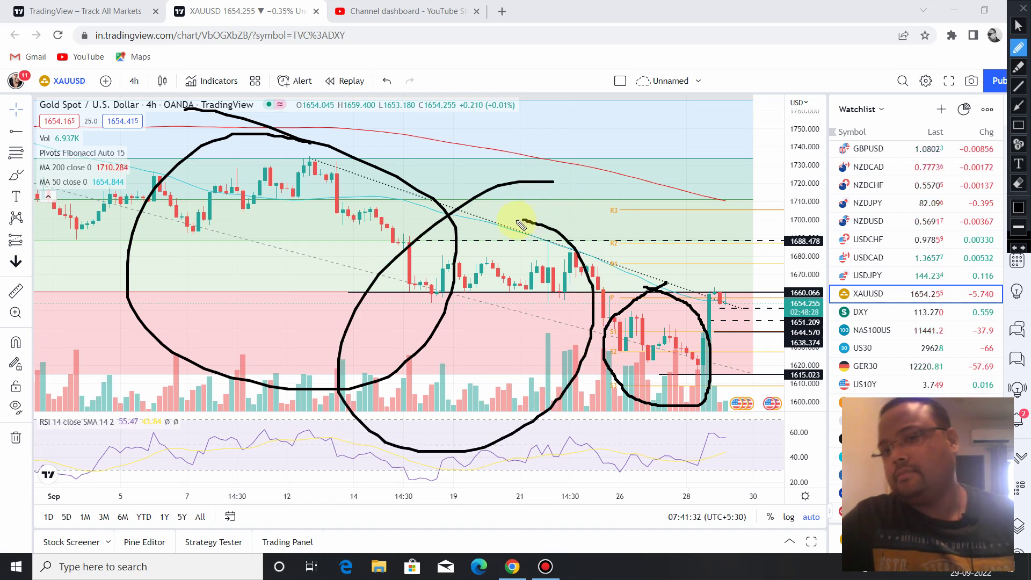
drag(676, 160, 711, 199)
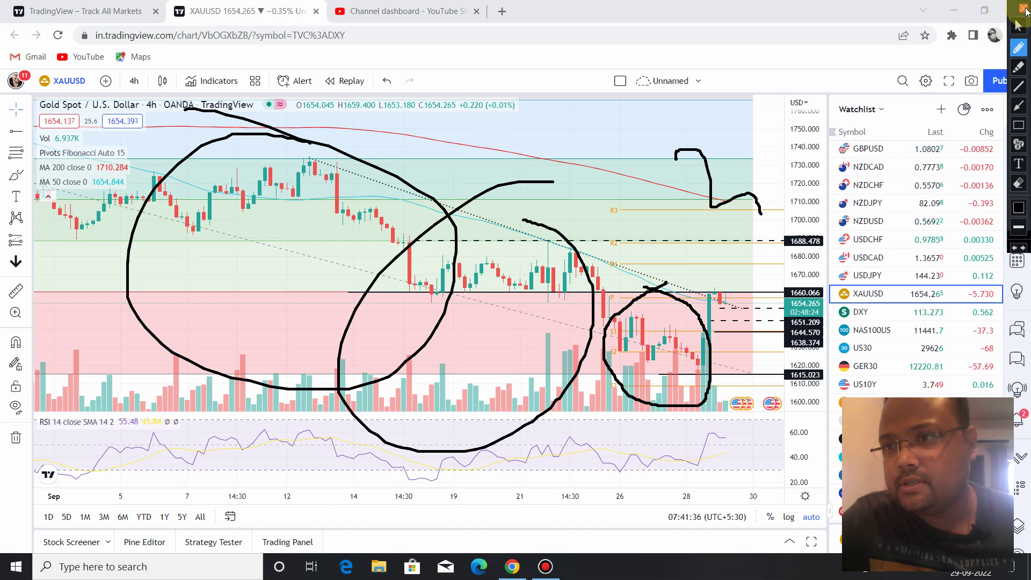
key(Escape)
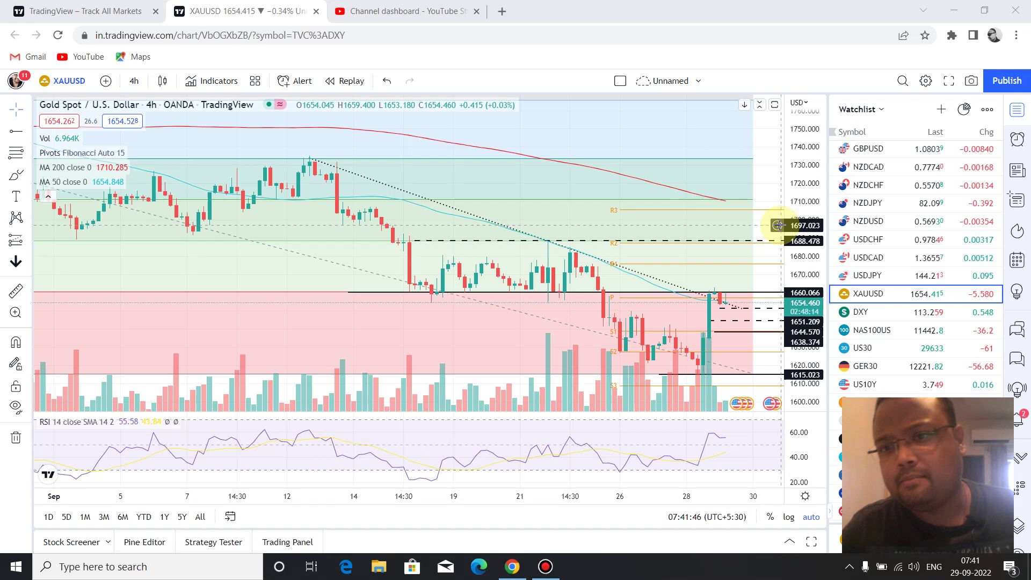
- Switch the chart to DXY from the watchlist and scroll the watchlist to see more symbols
click(882, 311)
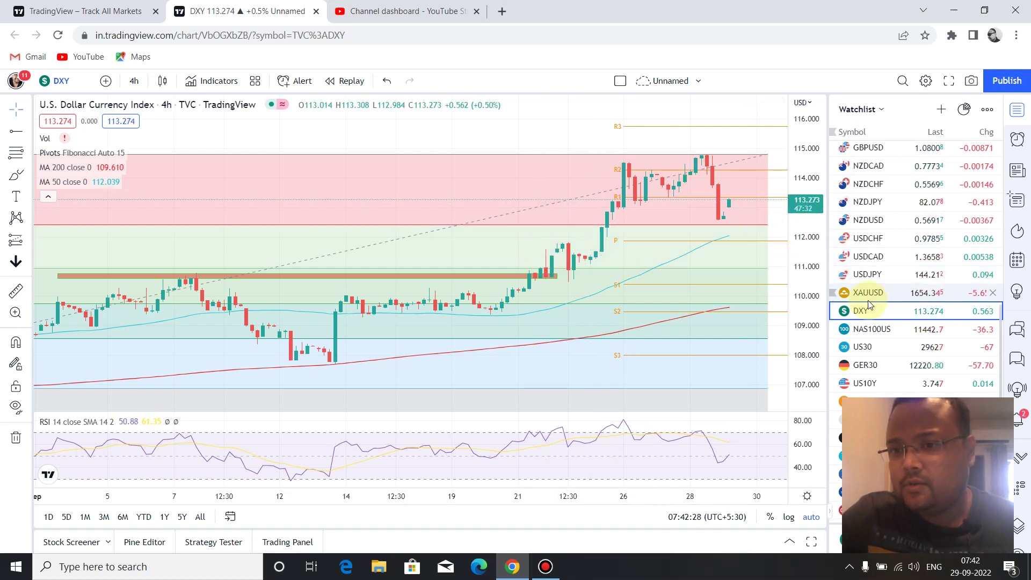
scroll(869, 304, down, 2)
scroll(887, 288, down, 1)
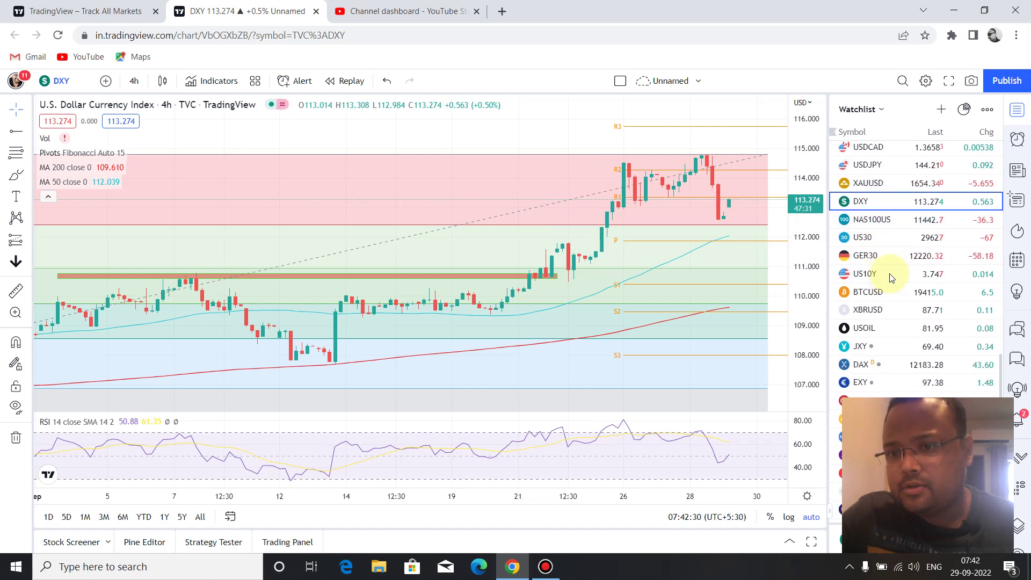
- Switch the chart to US10Y and zoom out back to mid-August
click(889, 274)
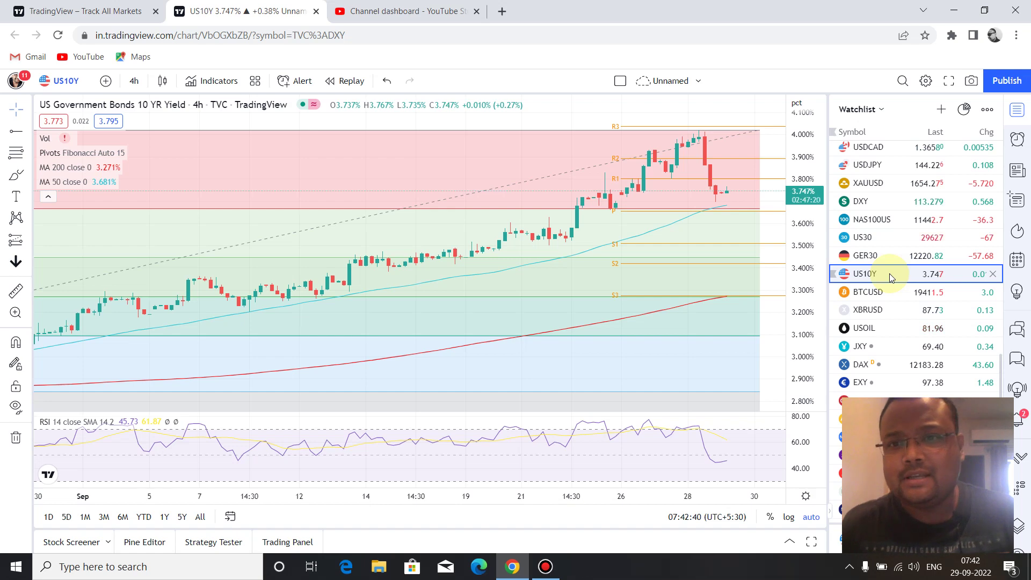
scroll(612, 483, down, 5)
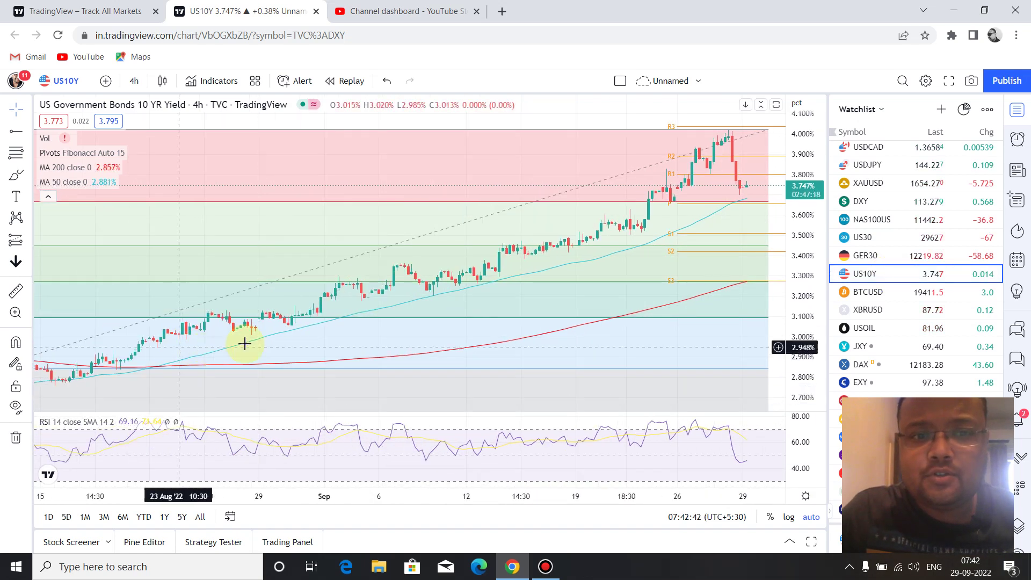
- Sketch an up arrow and a down arrow over the 10-year yield chart with the pen
click(555, 5)
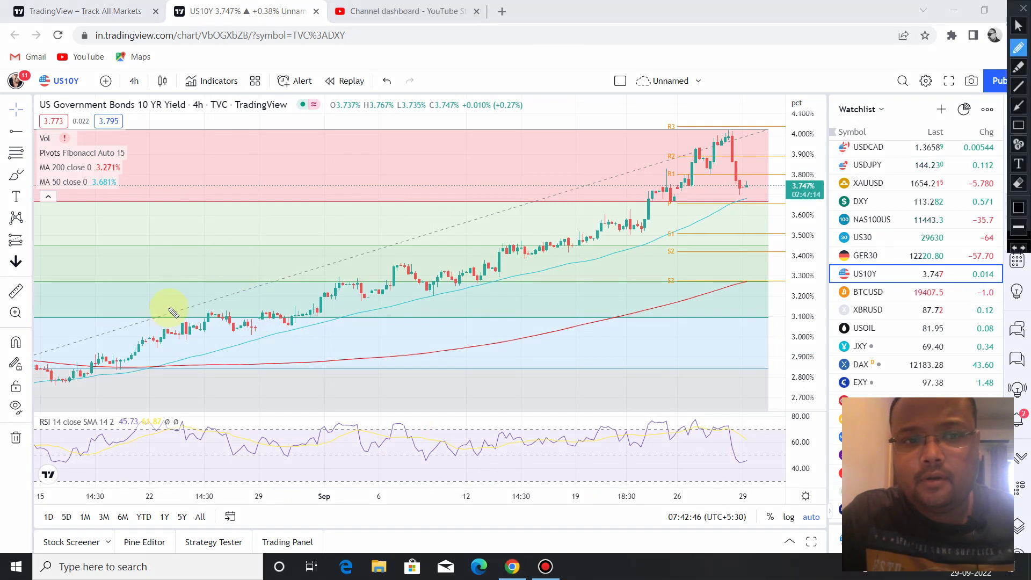
drag(200, 342, 199, 197)
mouse_move(144, 239)
mouse_down()
mouse_move(214, 149)
mouse_move(268, 246)
mouse_up()
drag(432, 134, 413, 294)
drag(416, 373, 451, 303)
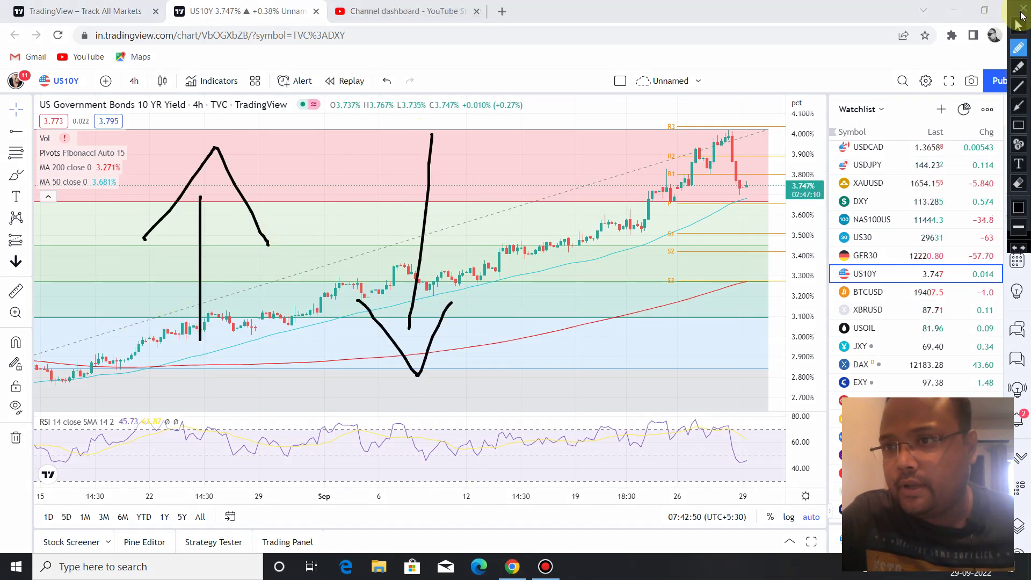
- Clear the arrows and zoom the chart in on the September candles
click(1022, 10)
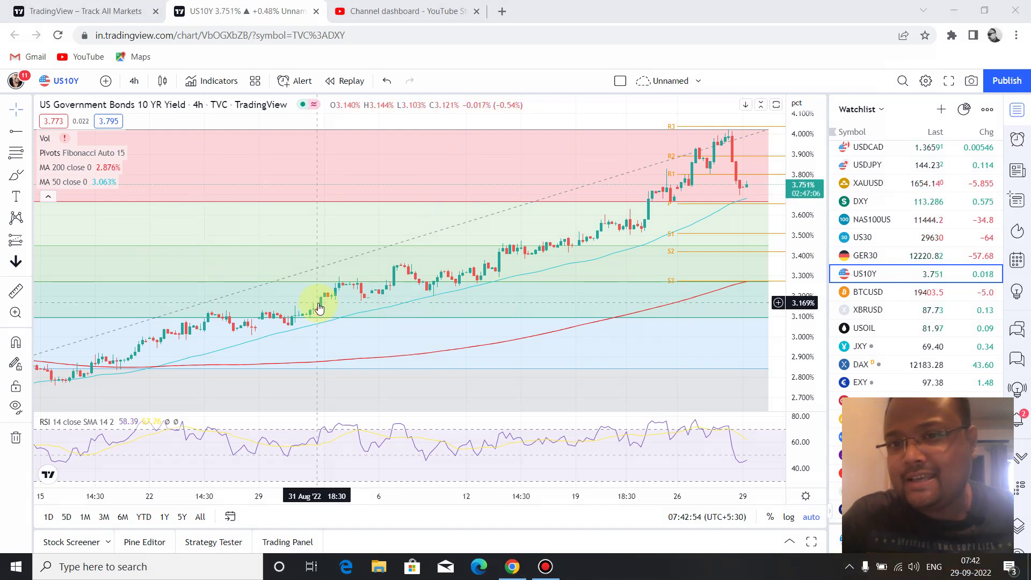
scroll(451, 210, up, 5)
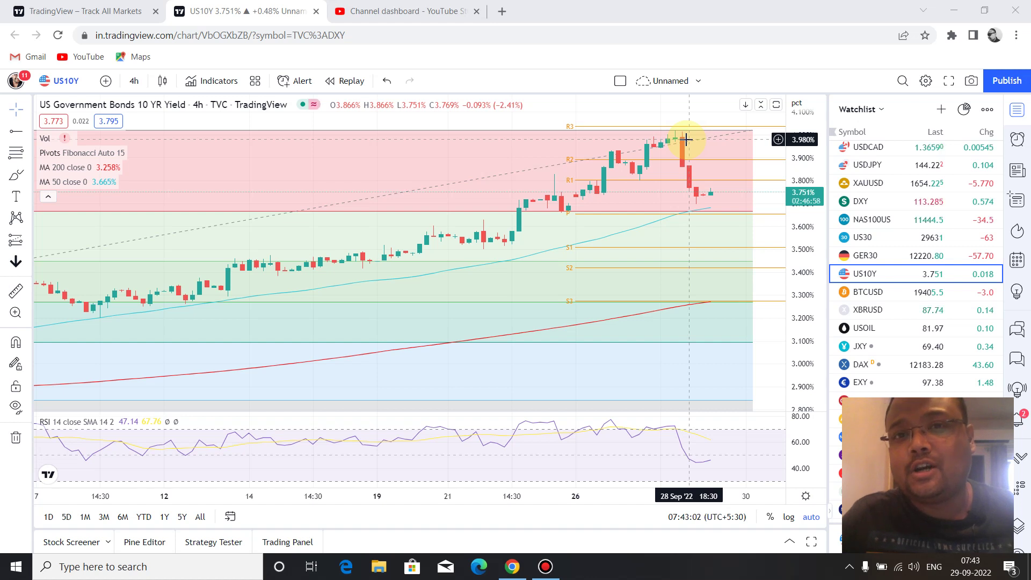
scroll(684, 182, down, 1)
scroll(719, 241, down, 1)
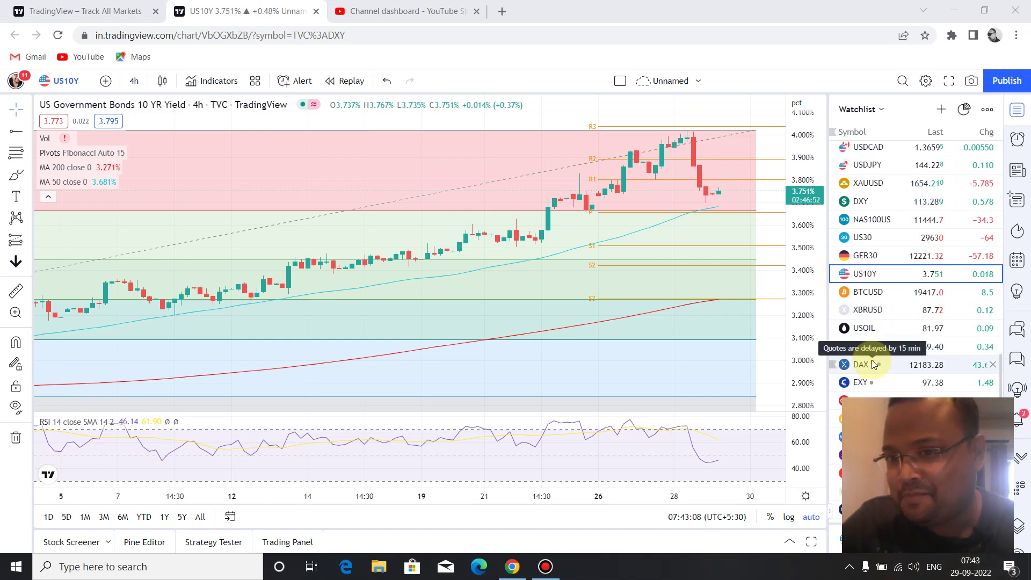
- View DXY, return to US10Y, toggle the pen on and off, and zoom out to mid-August
click(883, 201)
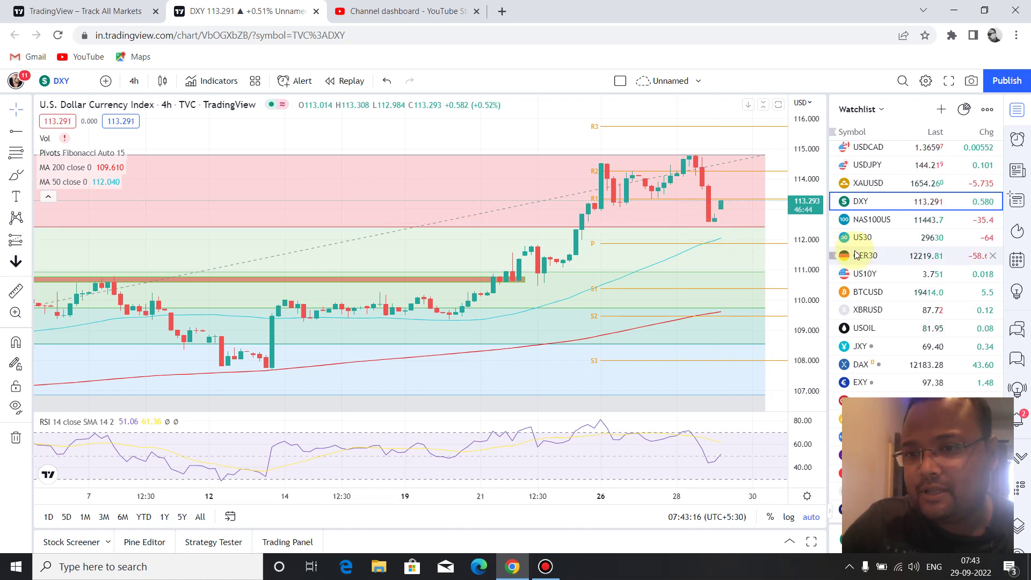
click(877, 275)
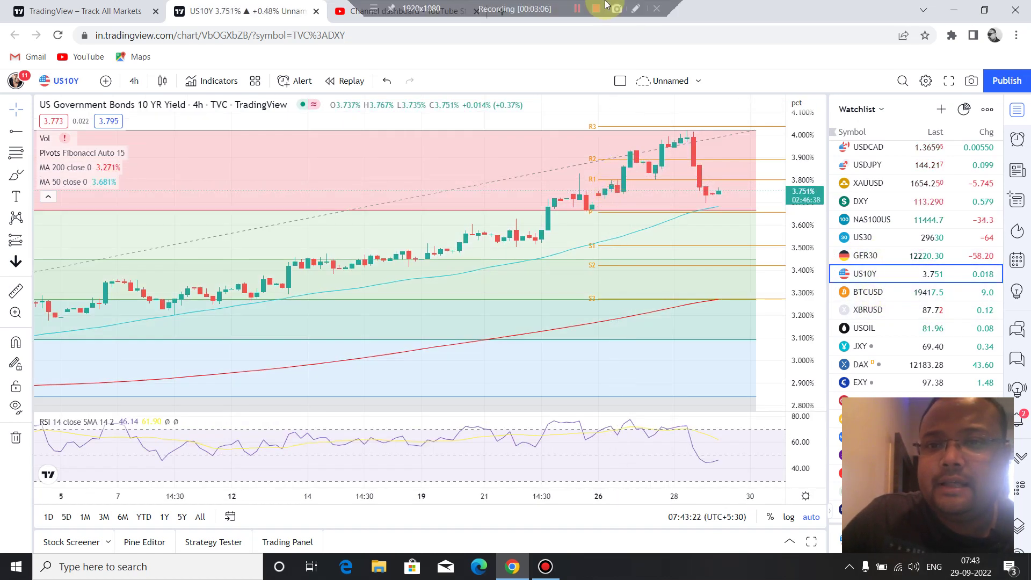
click(635, 8)
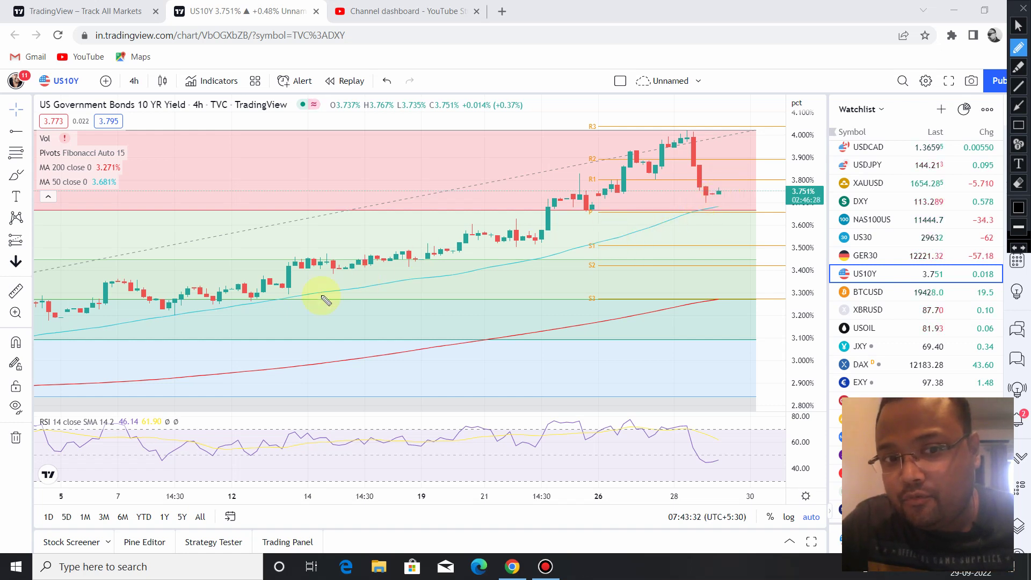
click(1020, 12)
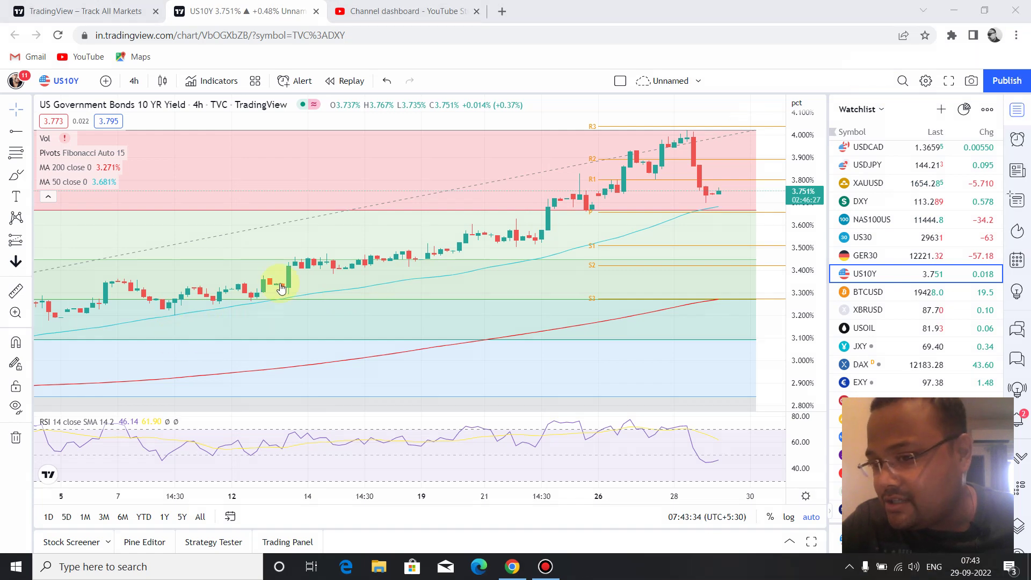
scroll(328, 262, down, 3)
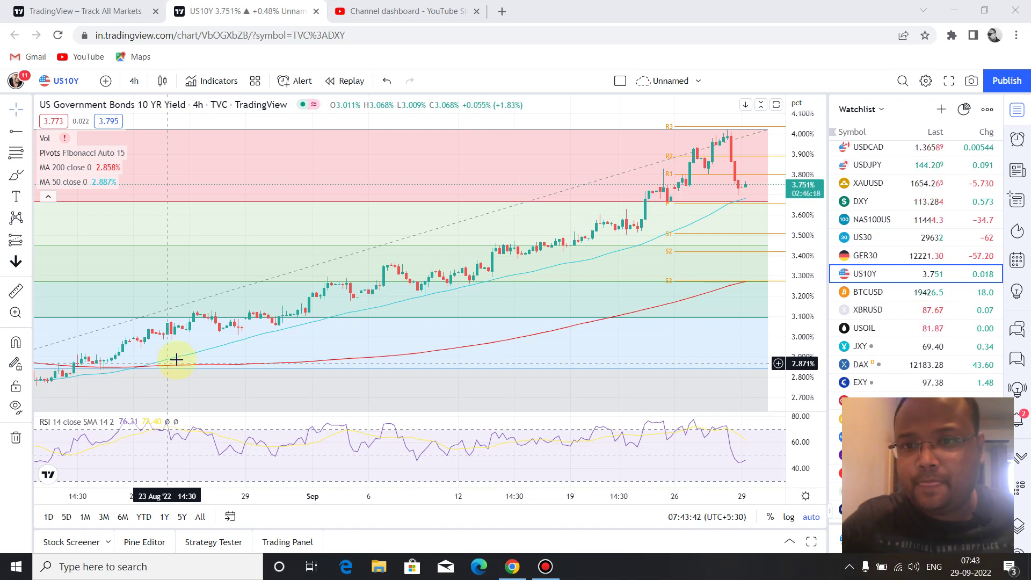
- Zoom US10Y to 5–30 September, circle candles near 3.7%, sketch the rise and drop, then clear
scroll(511, 208, up, 5)
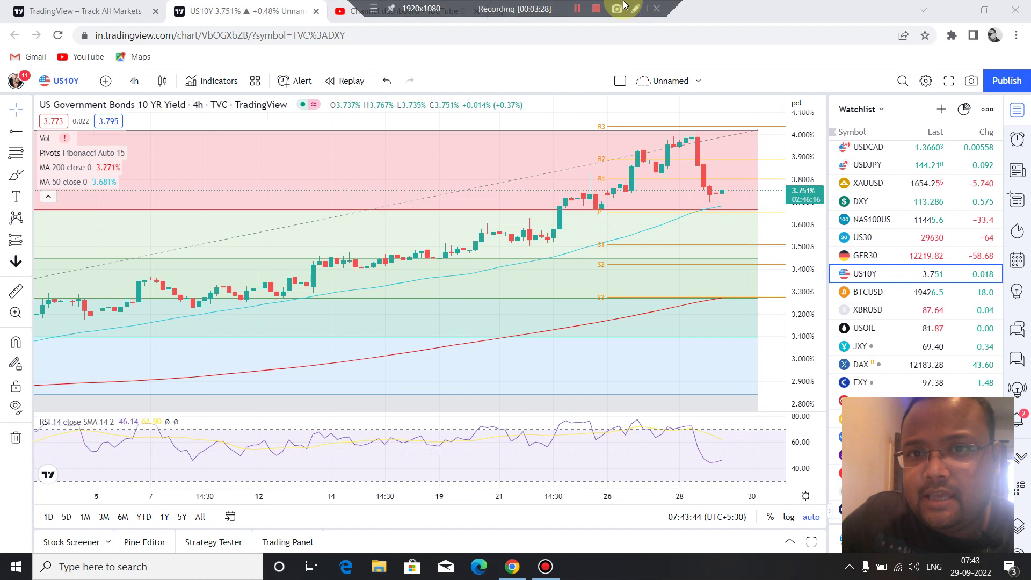
click(635, 8)
mouse_move(698, 206)
mouse_down()
mouse_move(725, 194)
mouse_move(781, 220)
mouse_move(674, 225)
mouse_move(707, 202)
mouse_up()
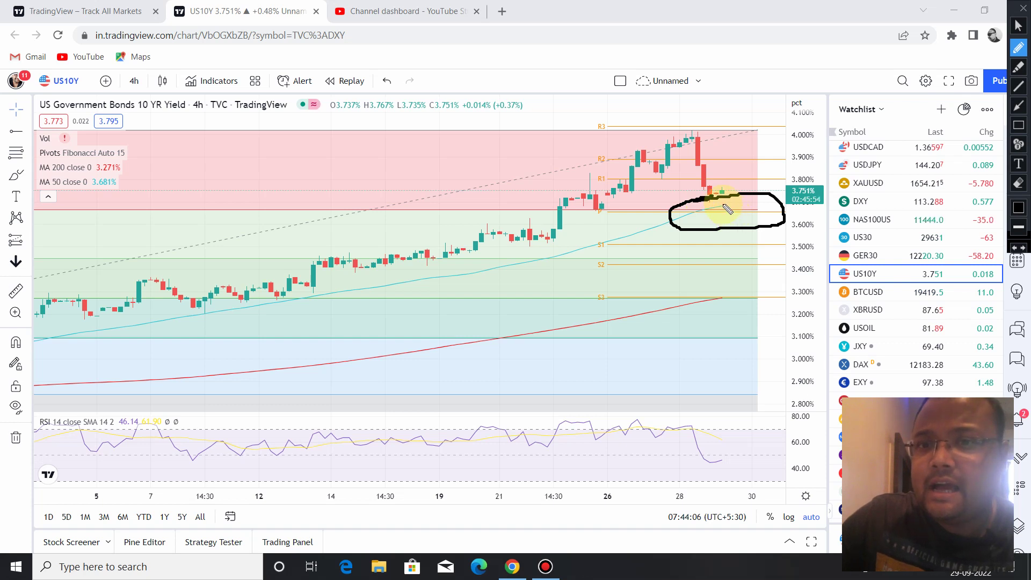
drag(729, 203, 802, 138)
mouse_move(725, 165)
mouse_down()
mouse_move(820, 180)
mouse_move(815, 202)
mouse_up()
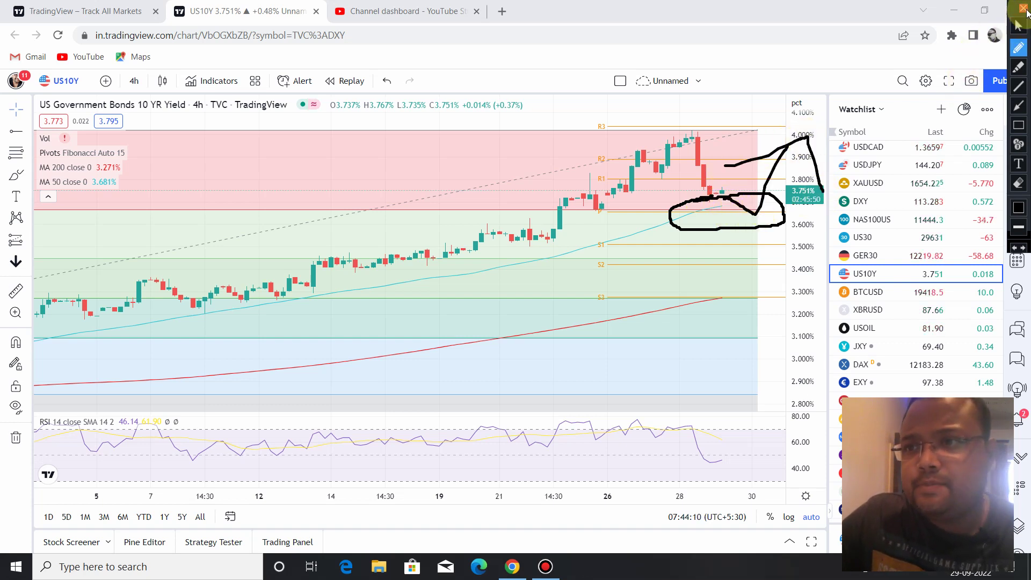
click(1023, 8)
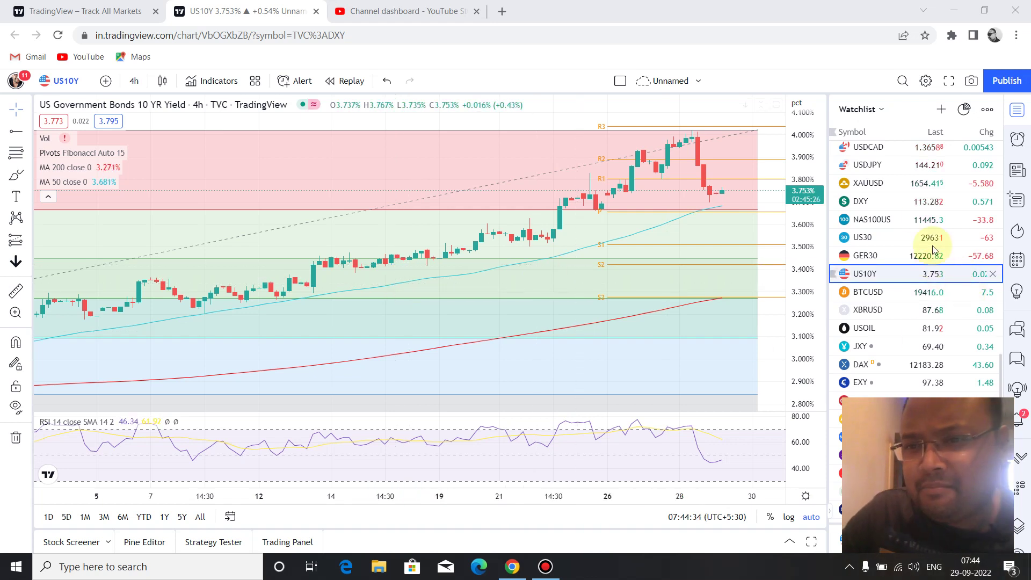
- Switch to XAUUSD, sketch a downward move at the latest candles, then clear it
click(901, 182)
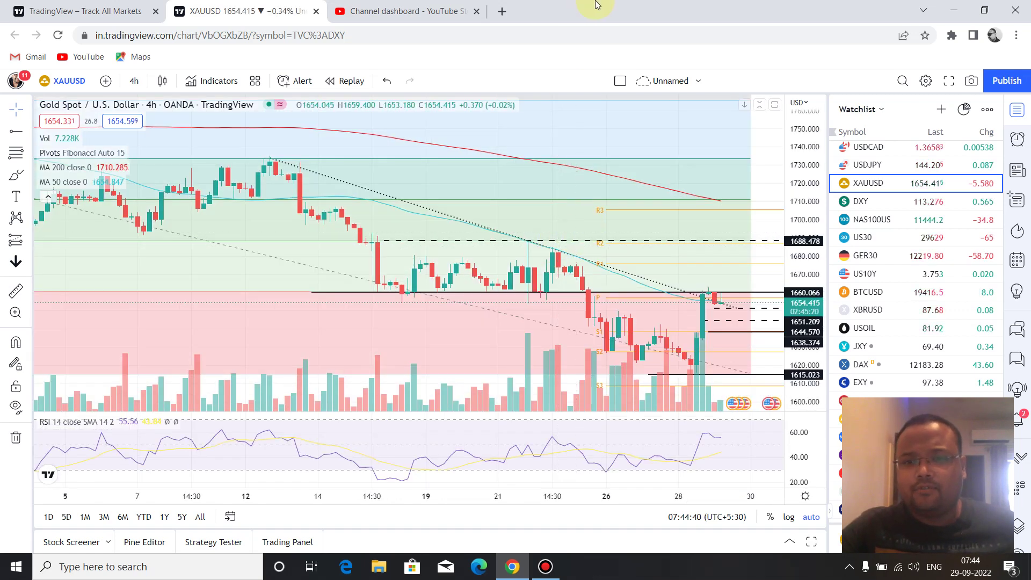
mouse_move(595, 5)
click(638, 8)
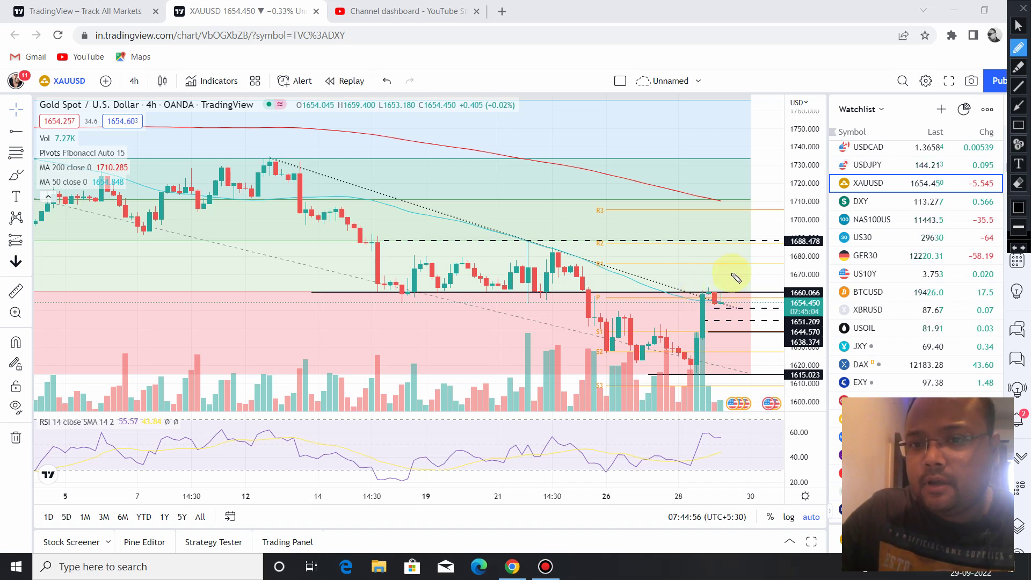
drag(724, 274, 730, 307)
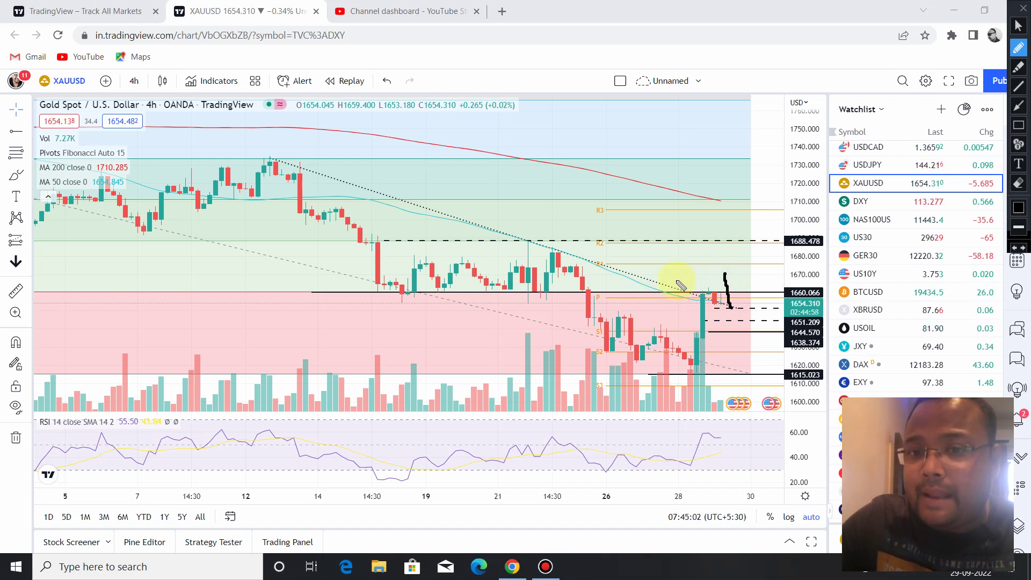
click(1019, 8)
- Handwrite the price label '166' on the gold chart and circle it
mouse_move(594, 6)
click(635, 9)
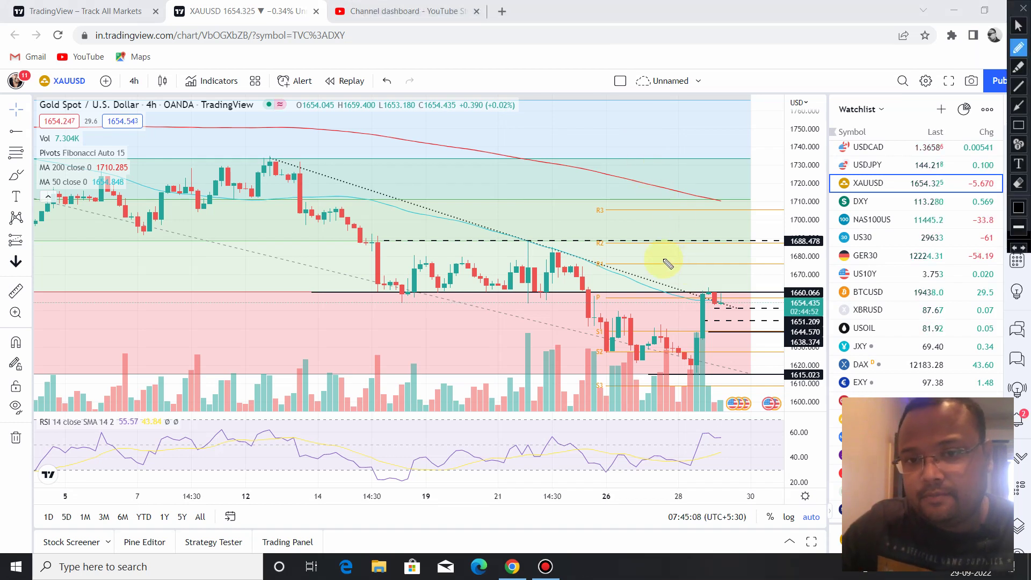
drag(426, 303, 435, 351)
mouse_move(472, 290)
mouse_down()
mouse_move(488, 295)
mouse_move(471, 334)
mouse_up()
mouse_move(525, 286)
mouse_down()
mouse_move(534, 371)
mouse_move(522, 346)
mouse_up()
drag(560, 304, 573, 387)
mouse_move(610, 365)
mouse_down()
mouse_move(608, 384)
mouse_move(569, 385)
mouse_up()
mouse_move(596, 248)
mouse_down()
mouse_move(357, 397)
mouse_move(585, 245)
mouse_move(539, 211)
mouse_up()
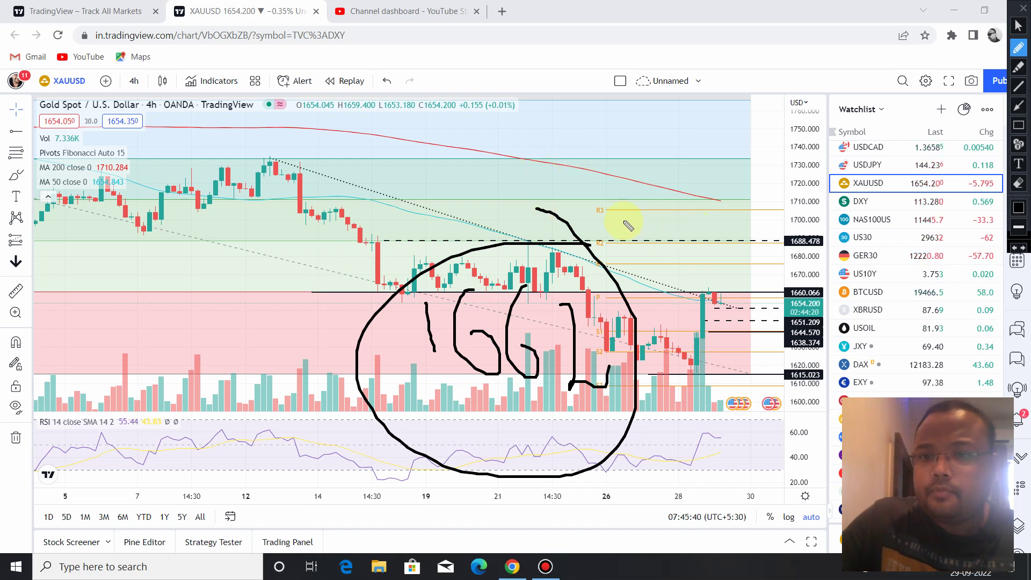
- Handwrite and circle '168' at the upper left, then clear all freehand marks
drag(97, 207, 99, 307)
drag(167, 177, 170, 232)
mouse_move(214, 172)
mouse_down()
mouse_move(225, 220)
mouse_move(252, 188)
mouse_up()
mouse_move(267, 151)
mouse_down()
mouse_move(285, 229)
mouse_move(298, 170)
mouse_up()
drag(240, 98, 309, 121)
mouse_move(118, 125)
mouse_down()
mouse_move(324, 332)
mouse_move(301, 115)
mouse_up()
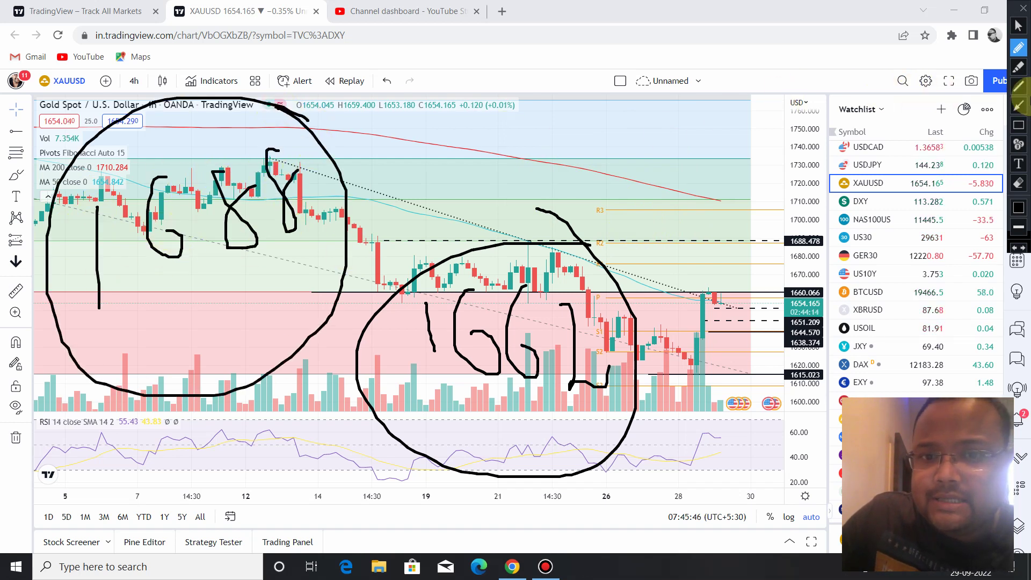
click(1018, 7)
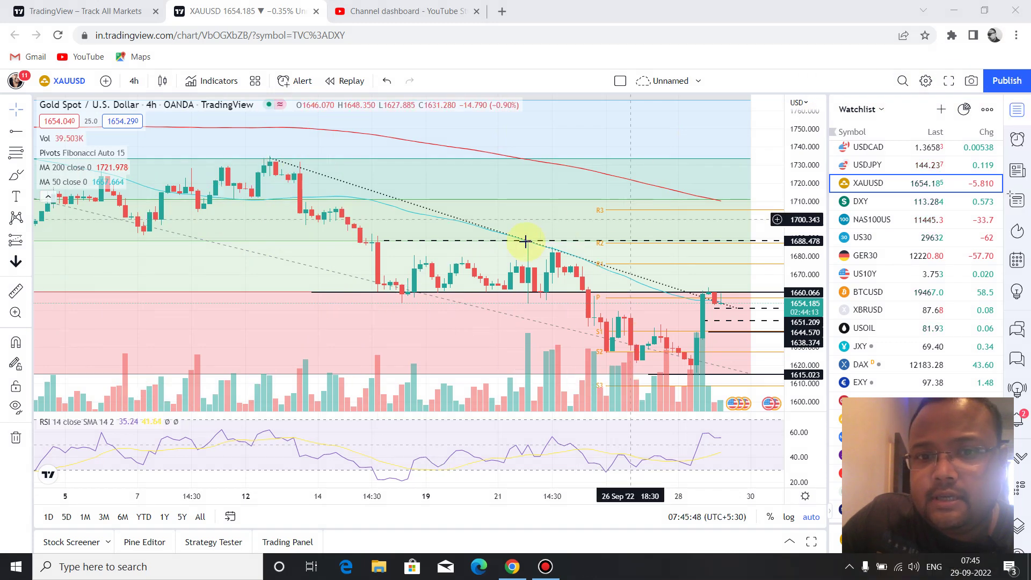
- Zoom the gold chart out to late August and circle the swing high at 1688.478
scroll(538, 242, down, 2)
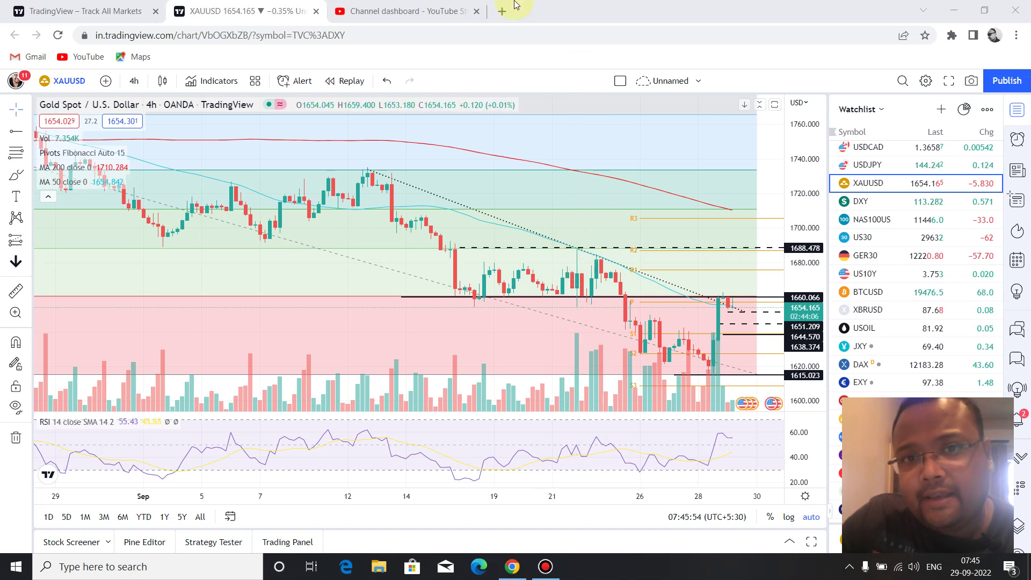
mouse_move(514, 4)
click(635, 9)
mouse_move(580, 239)
mouse_down()
mouse_move(557, 249)
mouse_move(586, 240)
mouse_up()
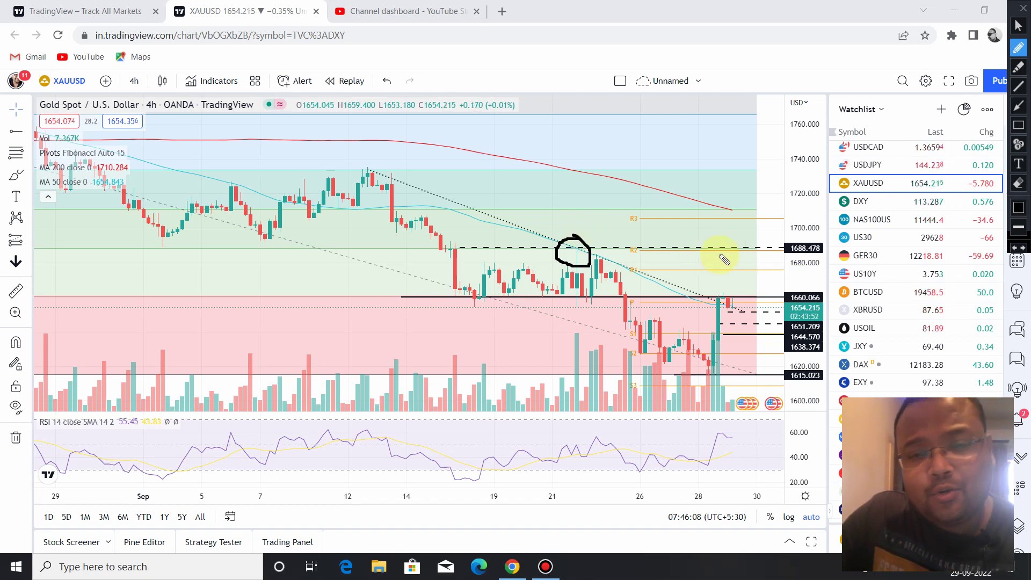
- Draw a check mark under the 1688.478 line, then clear all freehand markup
drag(721, 256, 737, 246)
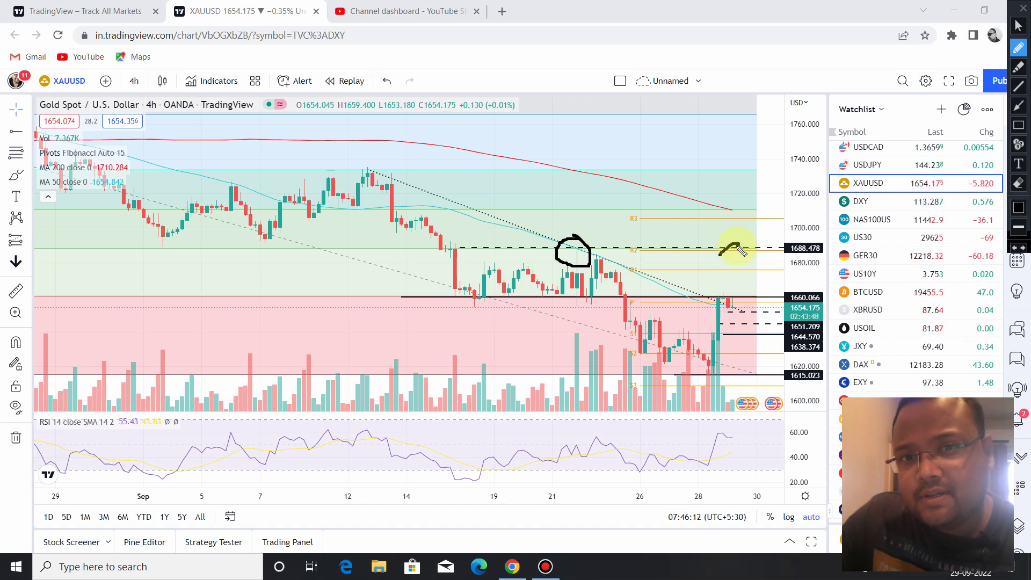
mouse_move(736, 247)
mouse_down()
mouse_move(742, 272)
mouse_move(750, 243)
mouse_up()
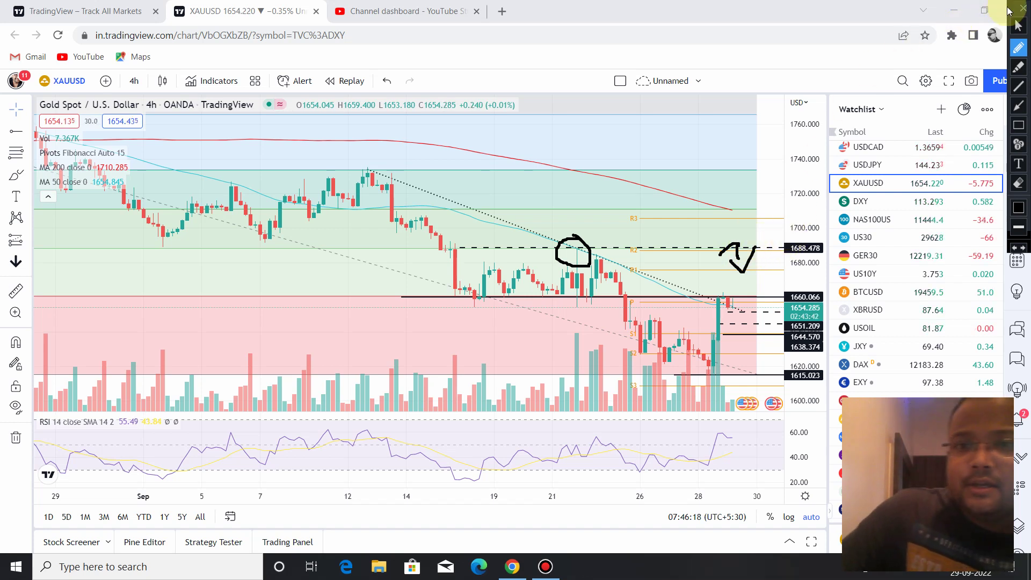
click(1018, 46)
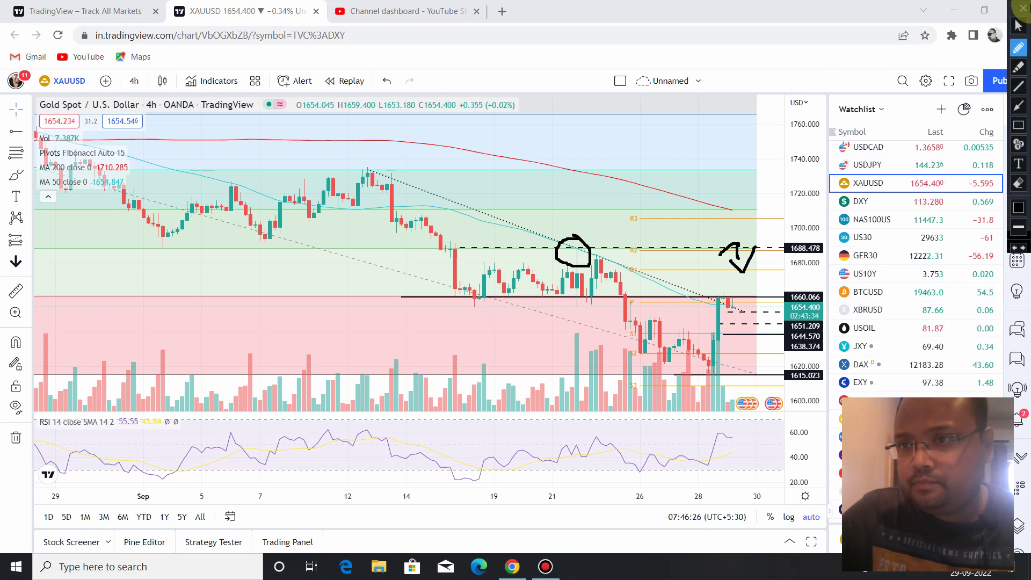
click(1023, 8)
- Zoom into the gold chart, then handwrite 165 over the candles and circle it
scroll(663, 205, up, 5)
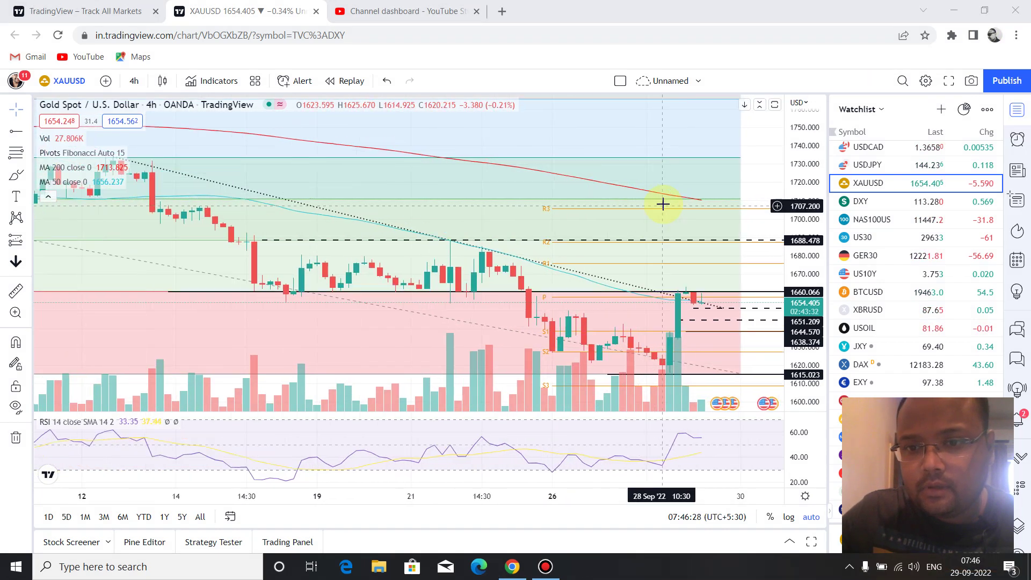
mouse_move(605, 6)
click(635, 9)
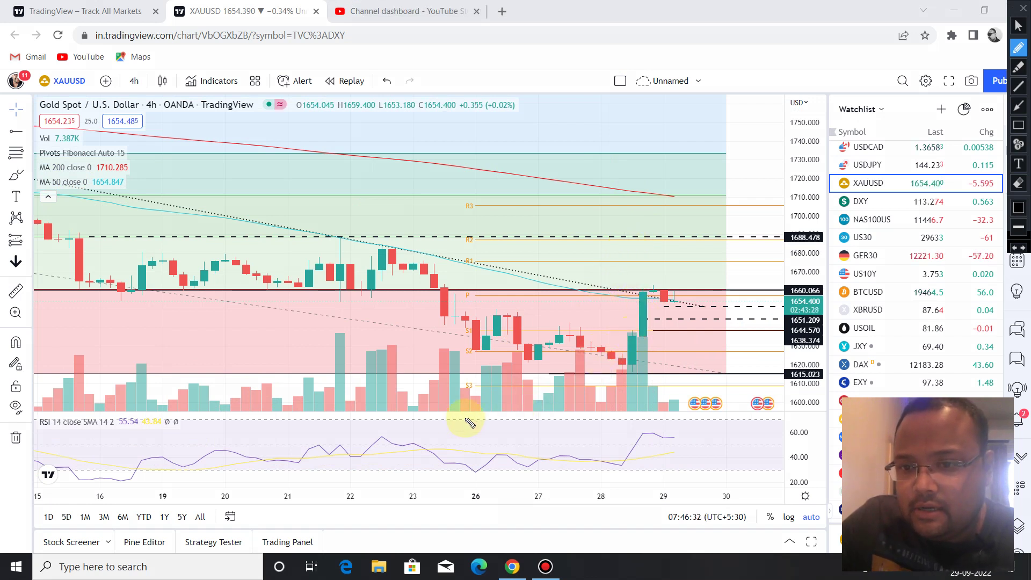
drag(331, 367, 327, 429)
drag(387, 357, 403, 412)
mouse_move(458, 361)
mouse_down()
mouse_move(430, 361)
mouse_move(431, 393)
mouse_move(449, 420)
mouse_move(482, 413)
mouse_up()
mouse_move(488, 308)
mouse_down()
mouse_move(357, 453)
mouse_move(543, 362)
mouse_move(490, 311)
mouse_up()
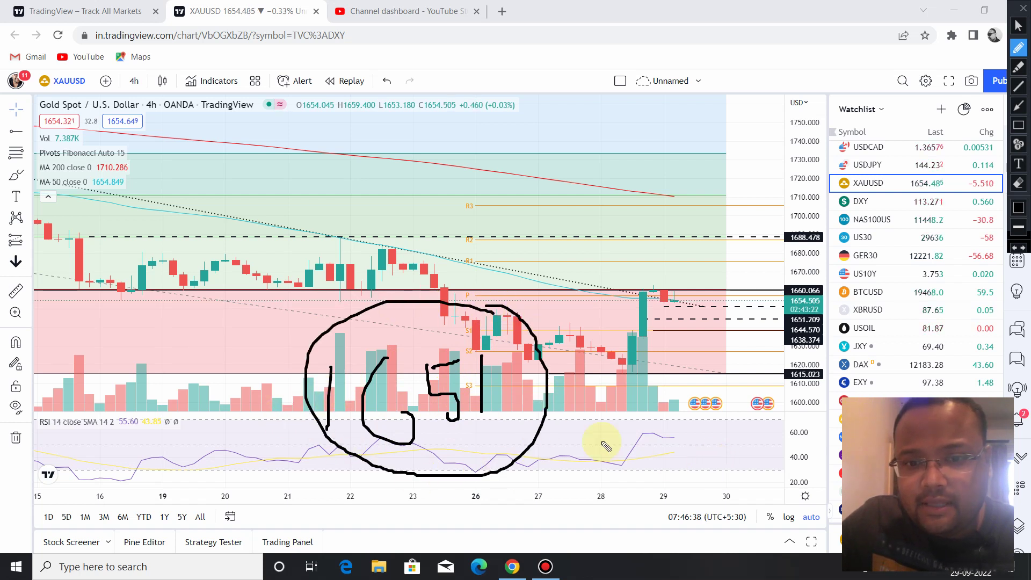
- Draw an arrow from the circled 165 to a handwritten 'Not', plus a squiggle below
drag(549, 428, 632, 427)
mouse_move(592, 393)
mouse_down()
mouse_move(627, 468)
mouse_move(678, 384)
mouse_move(715, 451)
mouse_up()
drag(708, 365, 719, 472)
drag(741, 417, 736, 449)
drag(758, 382, 770, 433)
drag(737, 399, 765, 399)
mouse_move(738, 502)
mouse_down()
mouse_move(752, 485)
mouse_move(766, 491)
mouse_move(704, 523)
mouse_move(736, 542)
mouse_move(803, 544)
mouse_up()
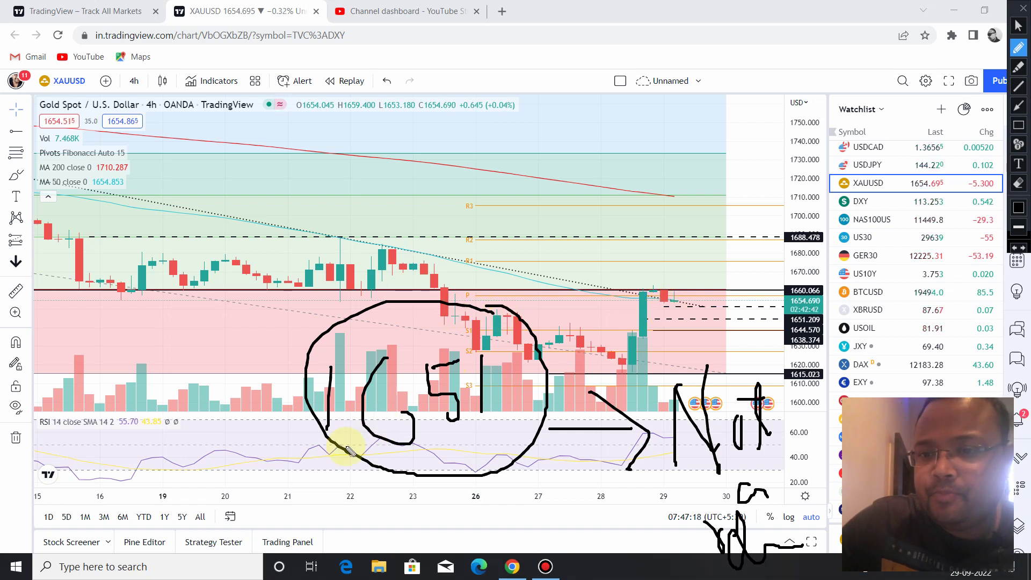
- Handwrite the range 1644-50 across the top of the chart
drag(290, 133, 312, 248)
mouse_move(361, 153)
mouse_down()
mouse_move(404, 230)
mouse_move(383, 215)
mouse_up()
drag(424, 163, 455, 225)
mouse_move(477, 170)
mouse_down()
mouse_move(497, 251)
mouse_move(539, 217)
mouse_up()
mouse_move(597, 155)
mouse_down()
mouse_move(575, 159)
mouse_move(600, 235)
mouse_up()
drag(635, 177, 635, 179)
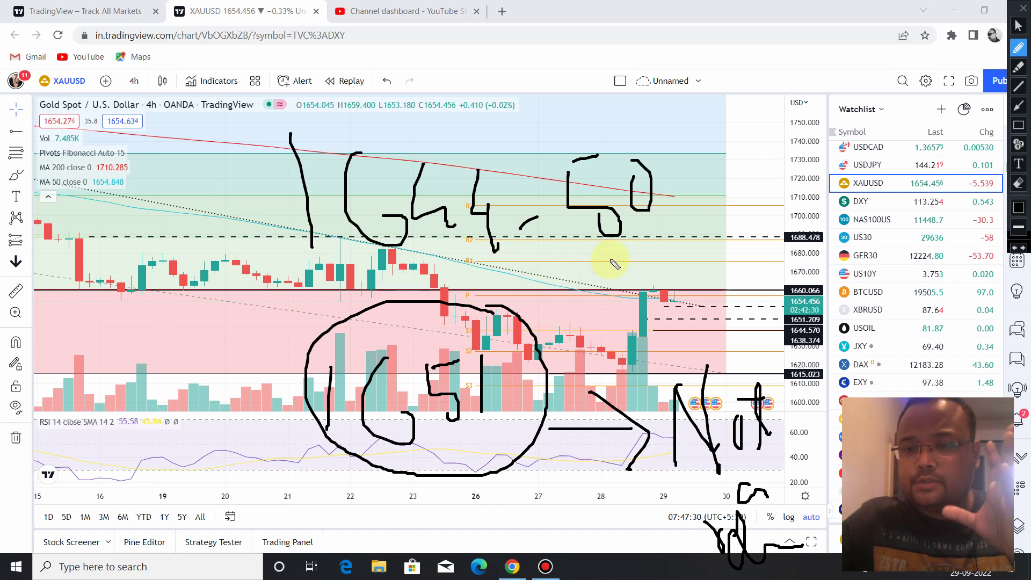
- Handwrite 163 at the chart's lower left
drag(39, 404, 38, 499)
drag(88, 394, 86, 444)
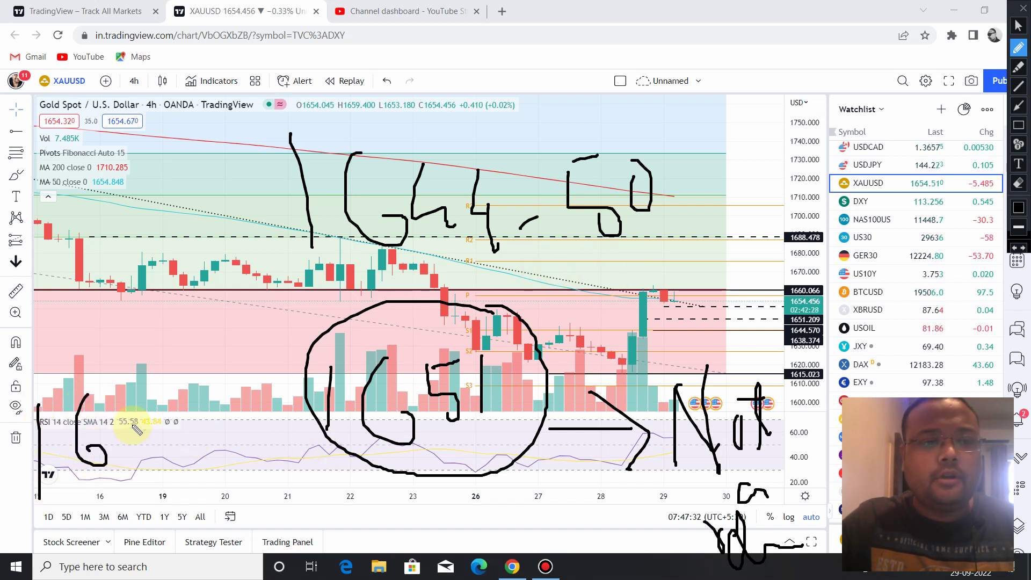
drag(123, 400, 155, 453)
- Add a looped mark after the 163 digits, making the note read 163?
mouse_move(195, 386)
mouse_down()
mouse_move(206, 441)
mouse_move(204, 394)
mouse_up()
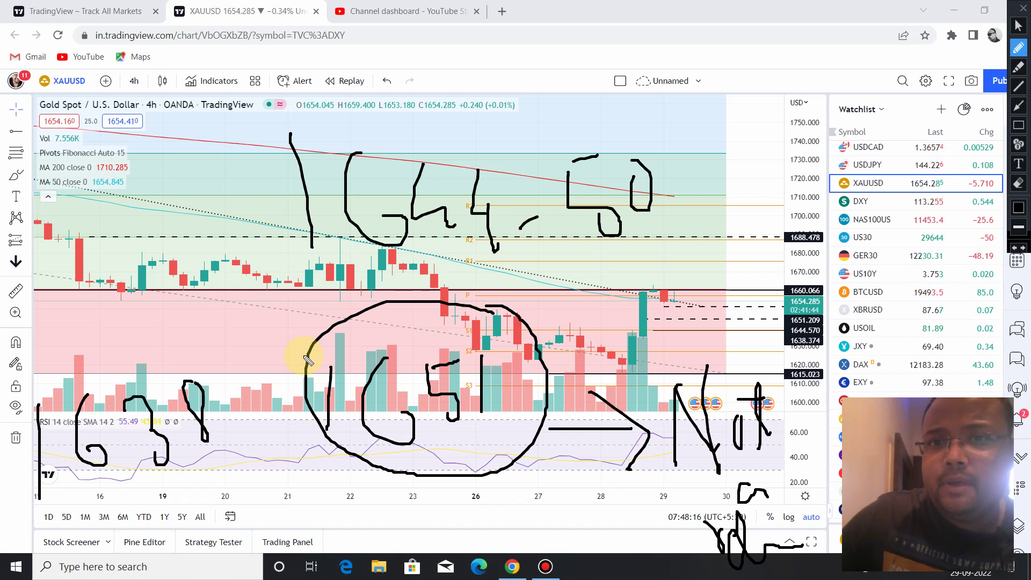
mouse_move(512, 5)
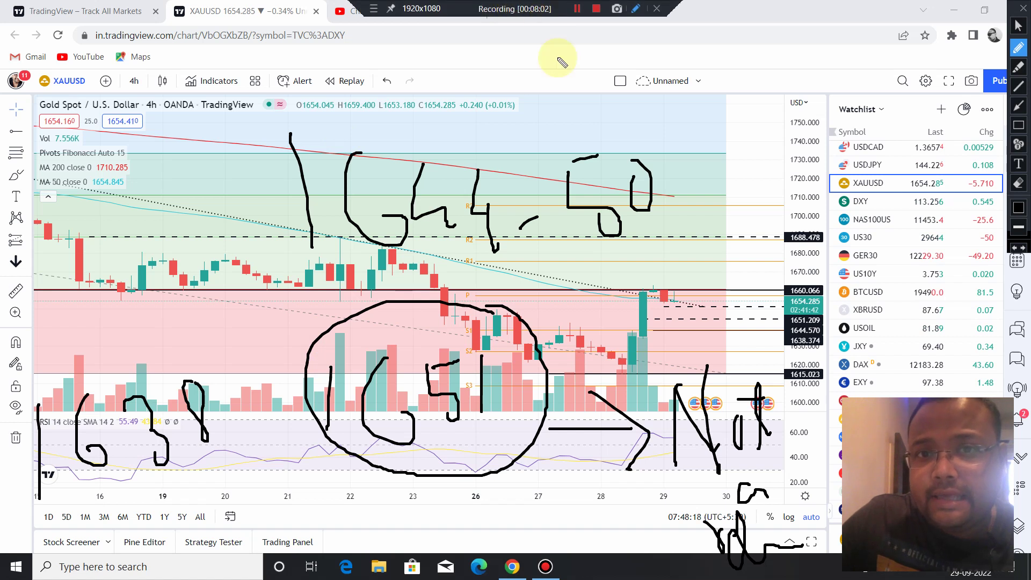